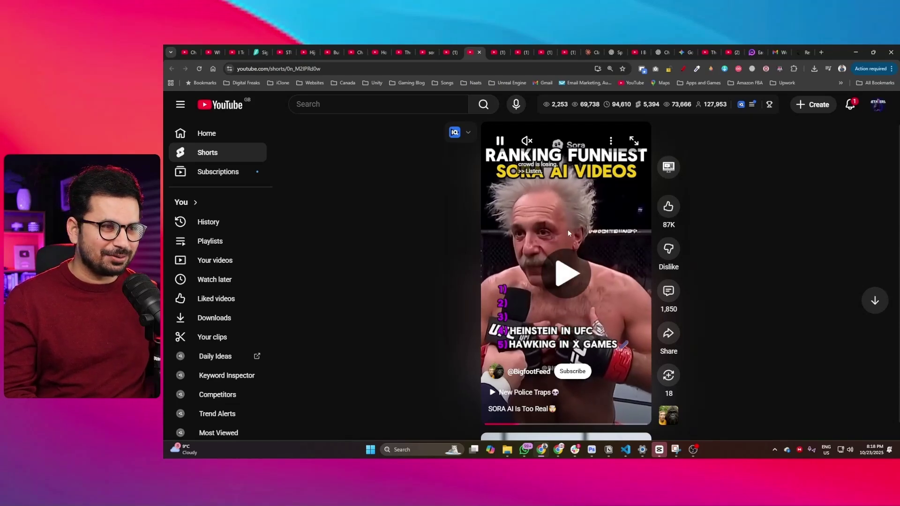
- Pause and resume the Einstein Short, then play and pause the bear-and-dog Short in the next tab
left_click(575, 254)
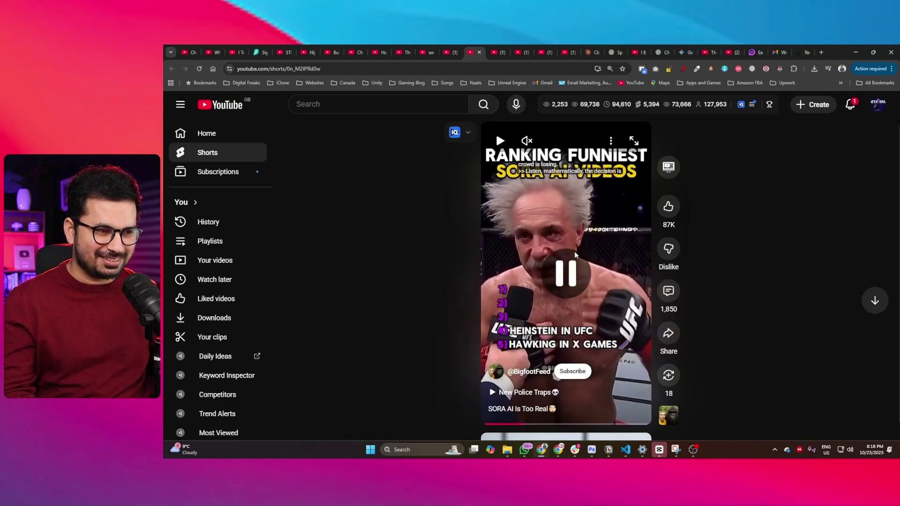
left_click(577, 313)
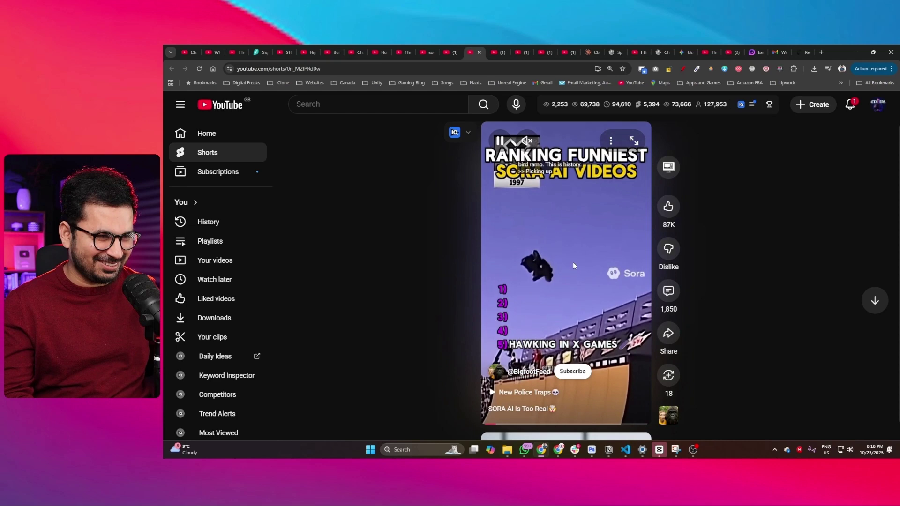
key("ctrl+Tab")
left_click(565, 228)
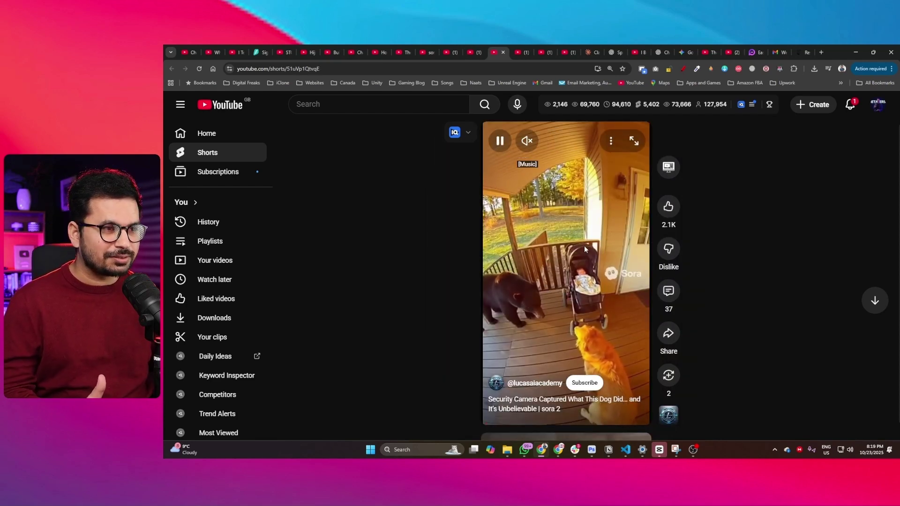
left_click(522, 323)
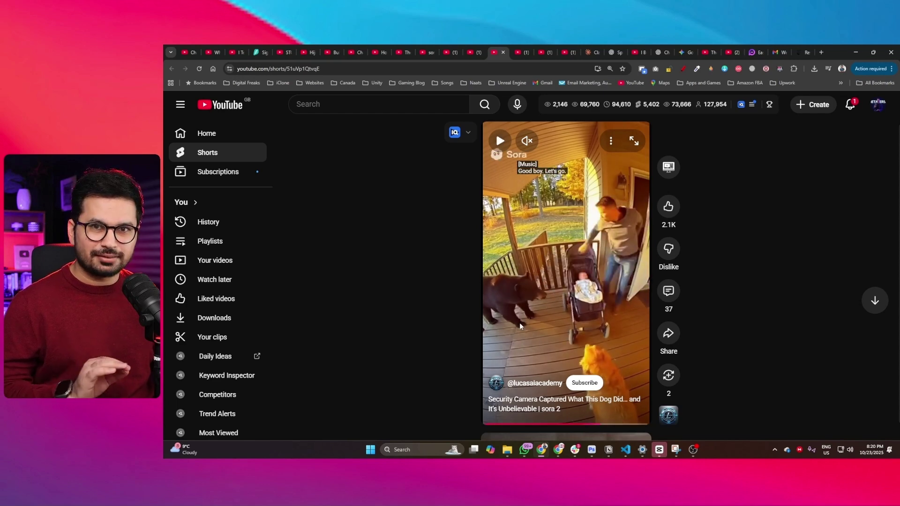
- Play through the Sora AI ranking compilation Short and leave it paused on the burger street-food clip
scroll(525, 325, "down", 2)
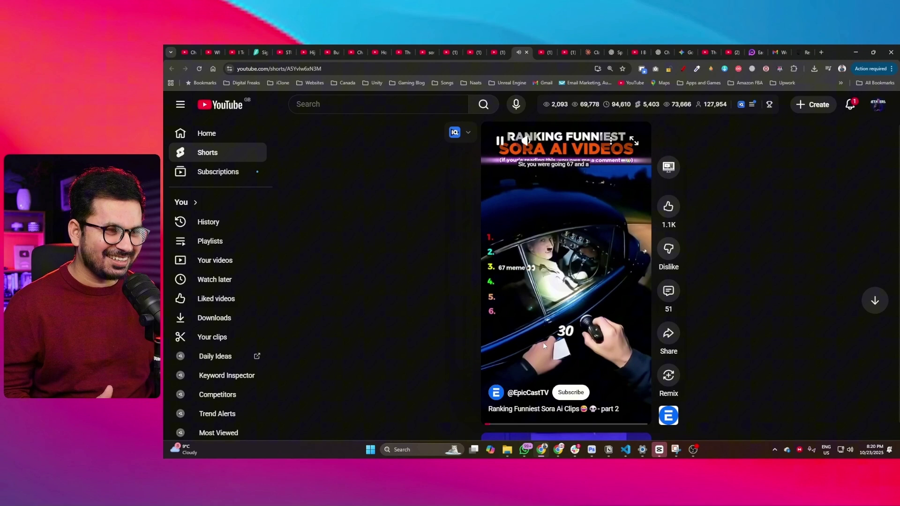
left_click(544, 318)
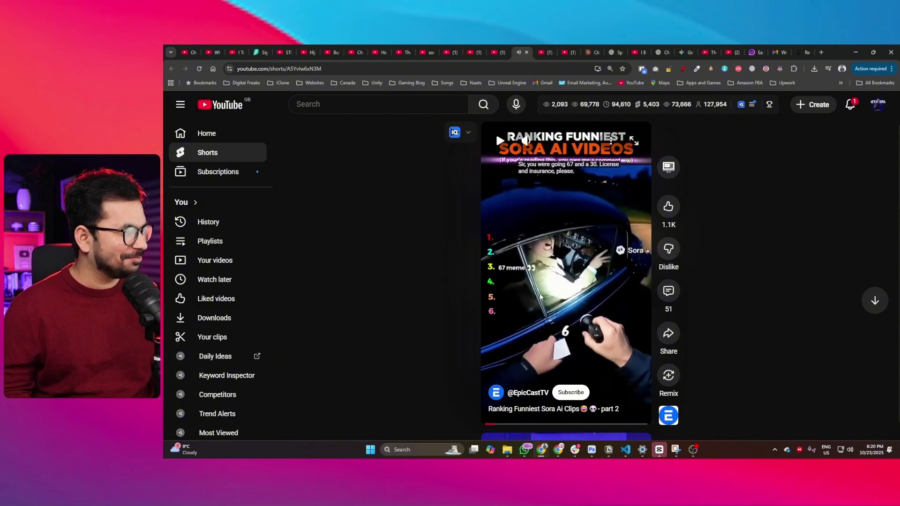
left_click(525, 283)
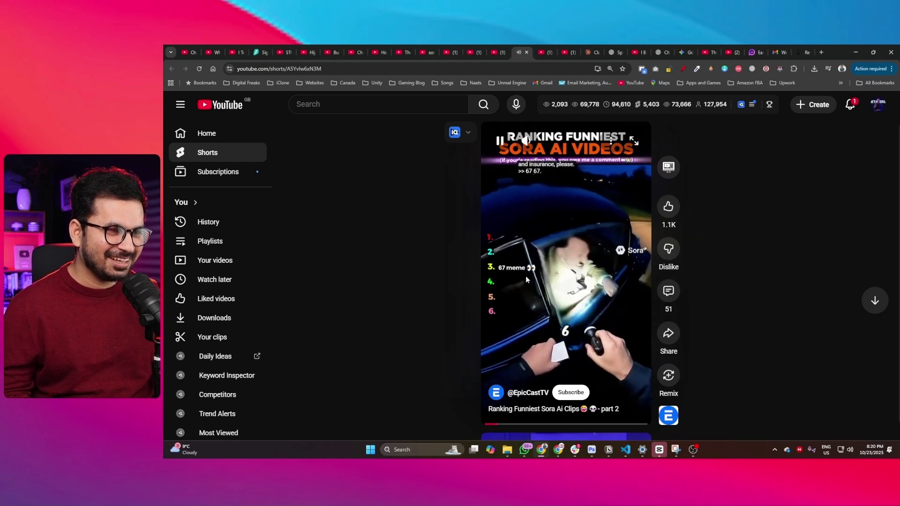
left_click(535, 243)
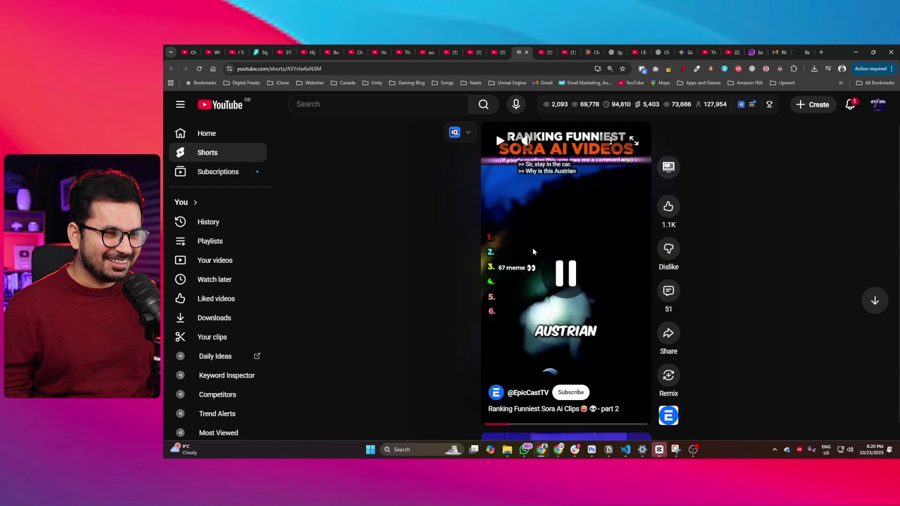
left_click(539, 240)
left_click(548, 228)
left_click(549, 226)
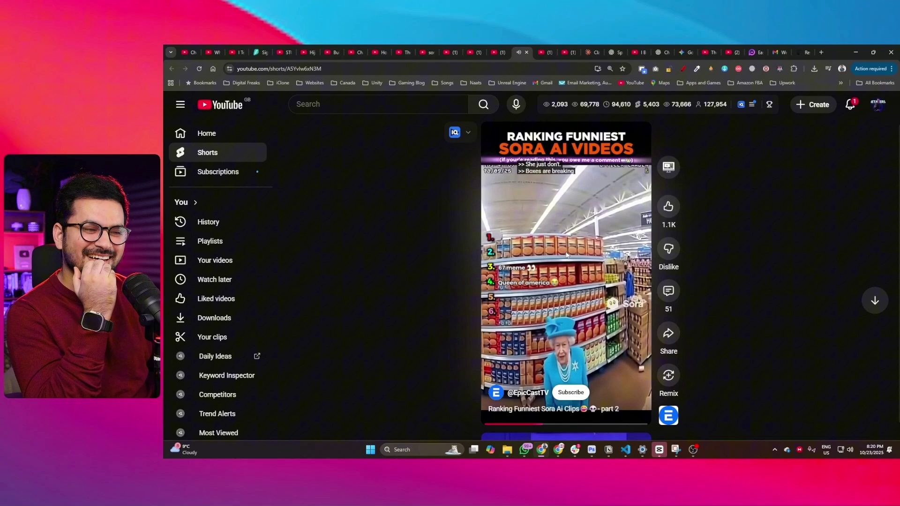
left_click(563, 262)
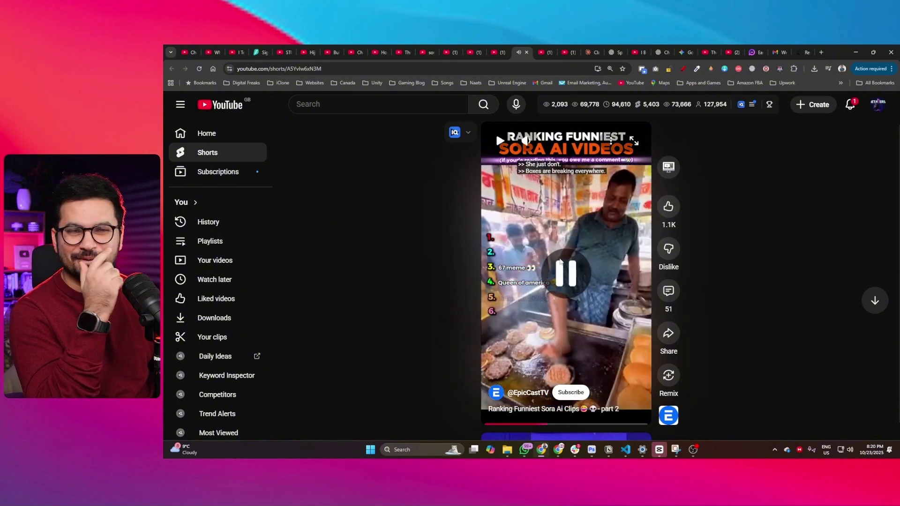
left_click(562, 255)
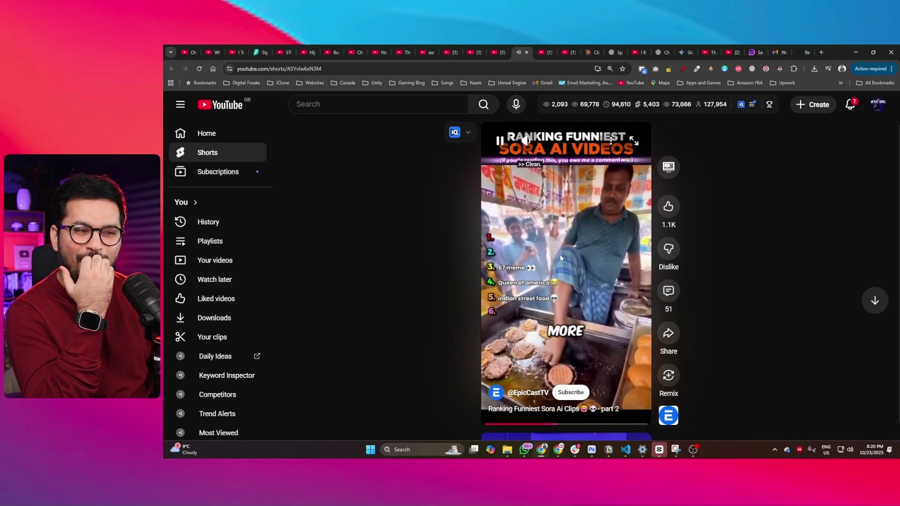
left_click(566, 257)
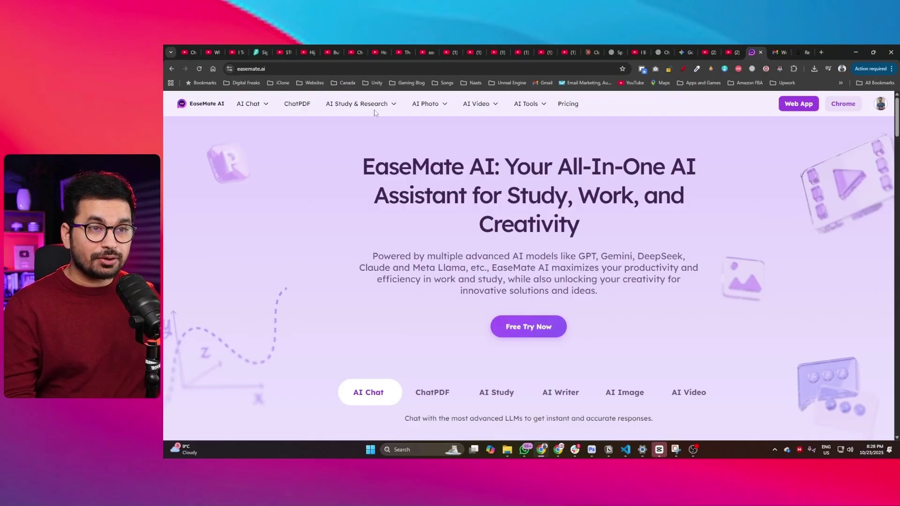
- Select the easemate.ai web address in the address bar and leave it unchanged
left_click(242, 73)
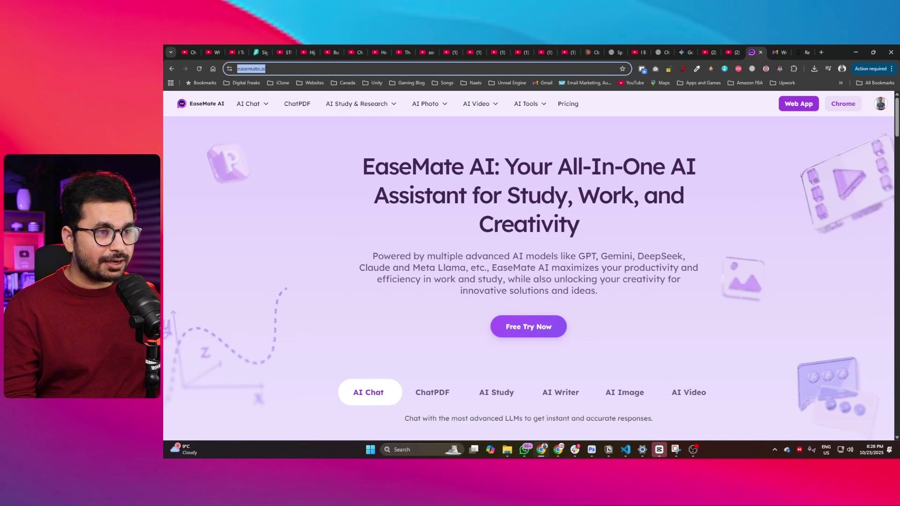
key("Escape")
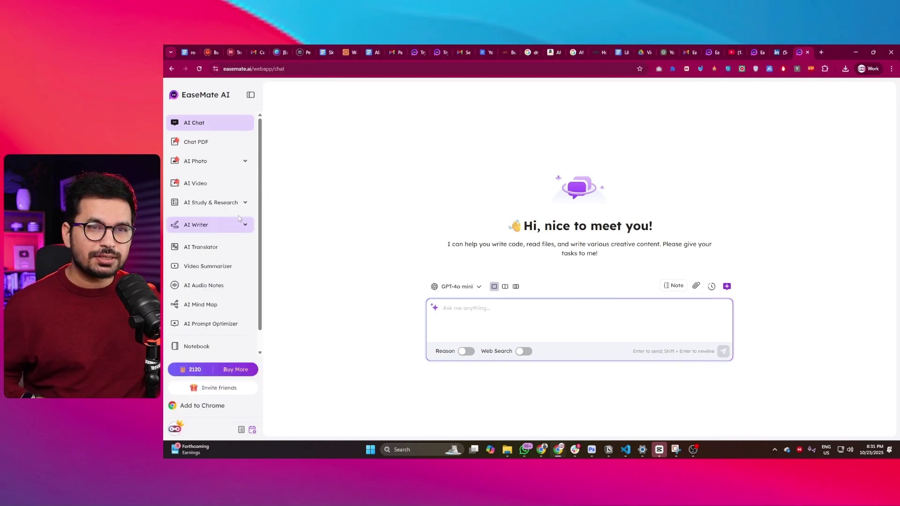
- Open the AI video generator in Text to video mode
left_click(206, 186)
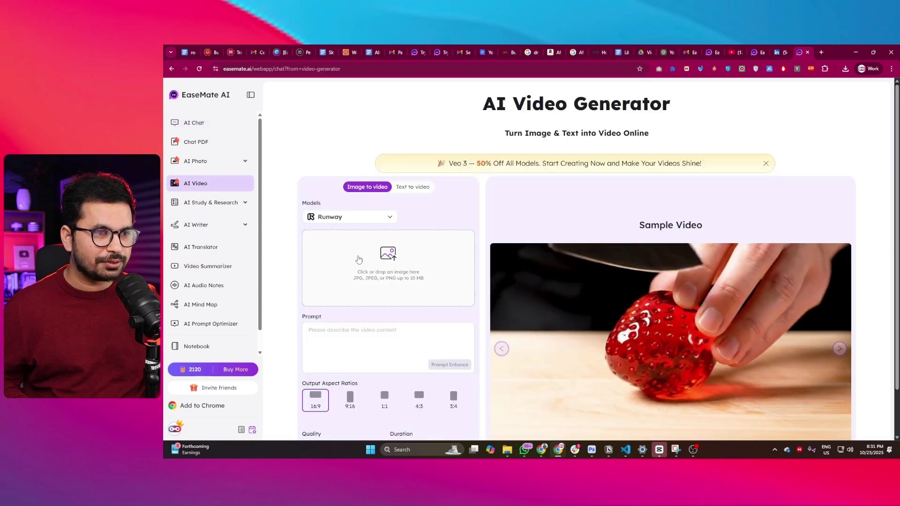
scroll(207, 186, "down", 1)
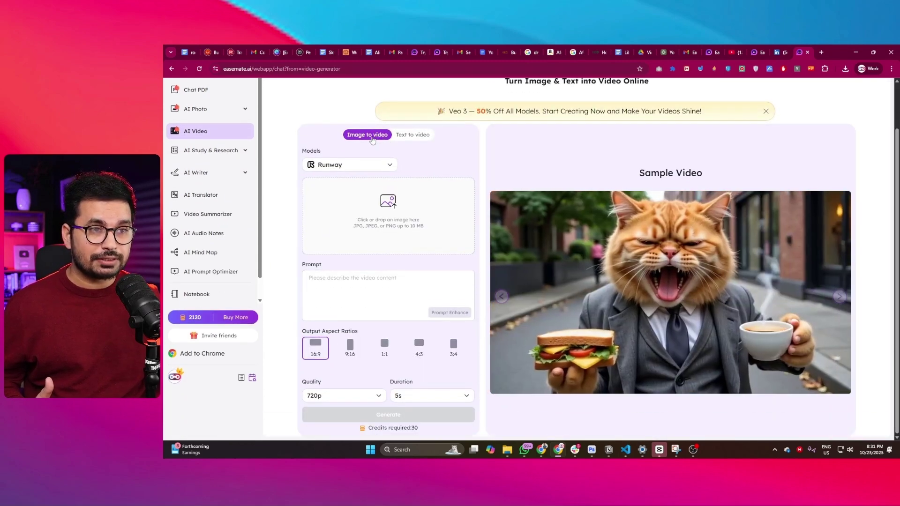
left_click(398, 137)
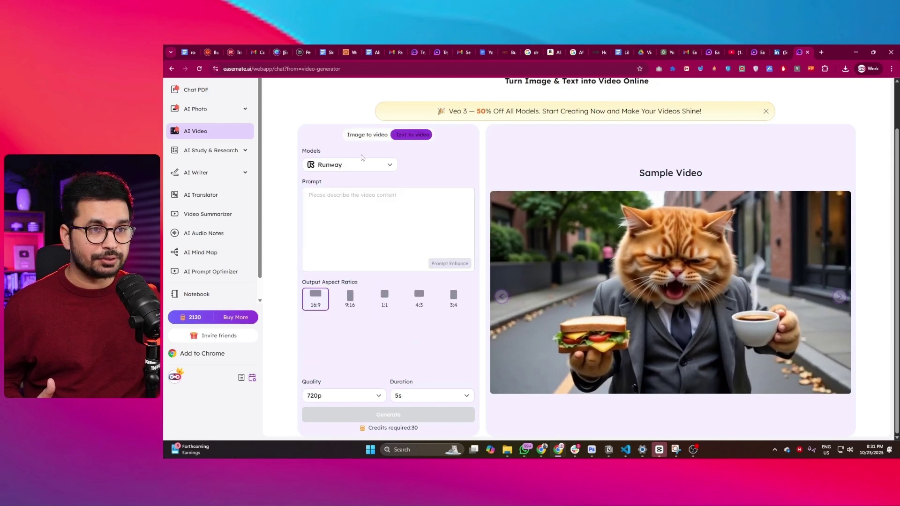
- Choose Sora 2 Pro from the bottom of the video Models list
left_click(349, 165)
scroll(354, 202, "down", 5)
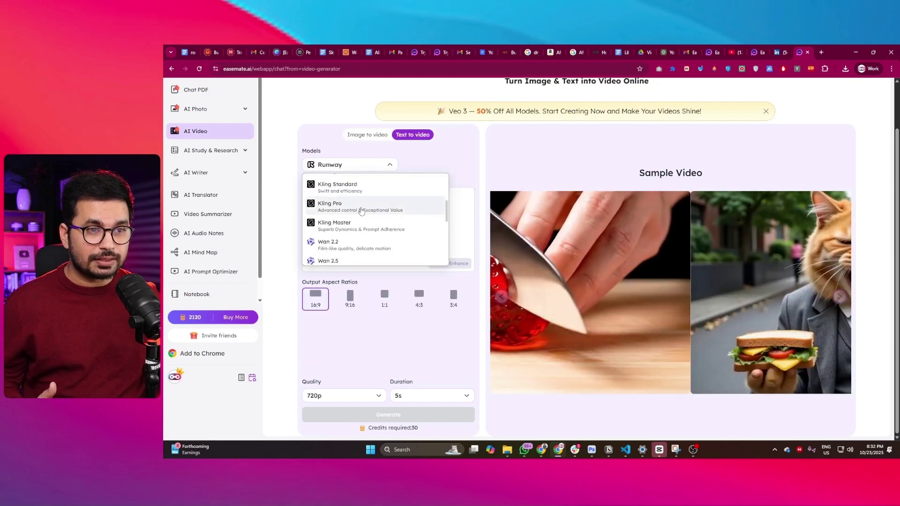
scroll(361, 210, "down", 2)
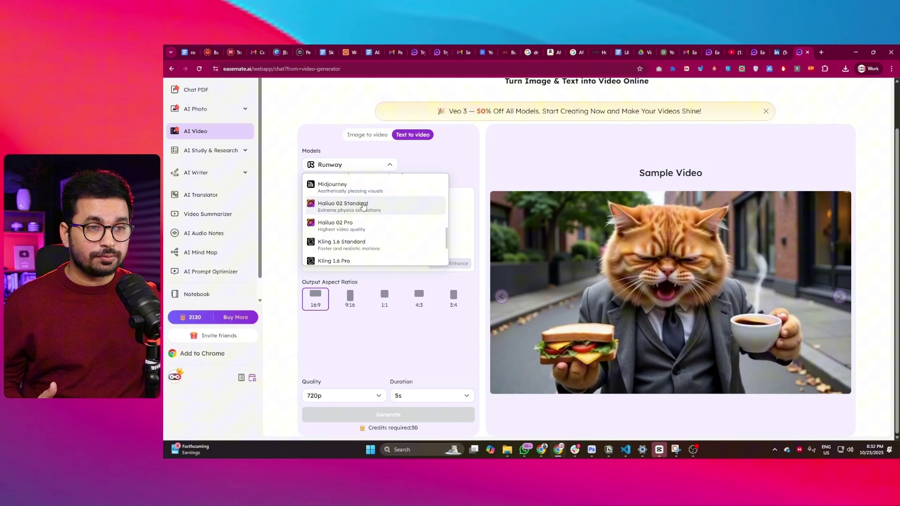
scroll(365, 215, "up", 5)
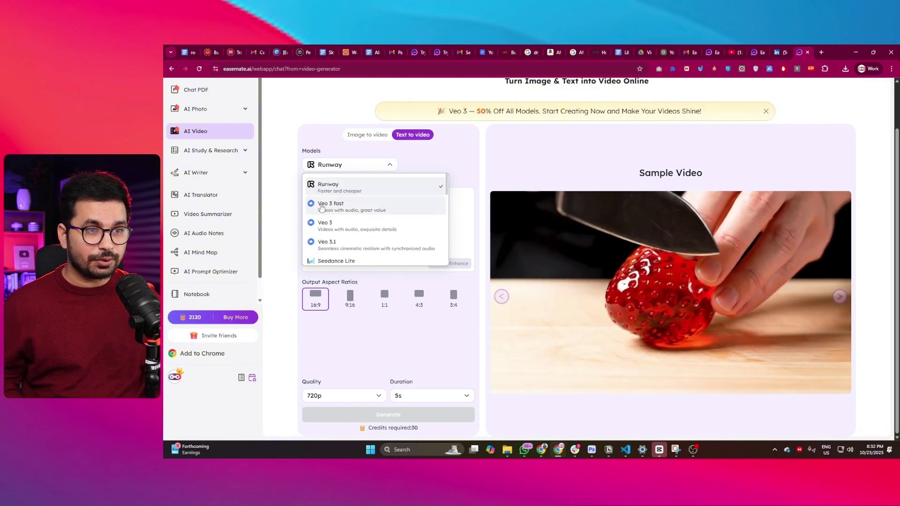
scroll(338, 232, "down", 1)
scroll(339, 232, "down", 6)
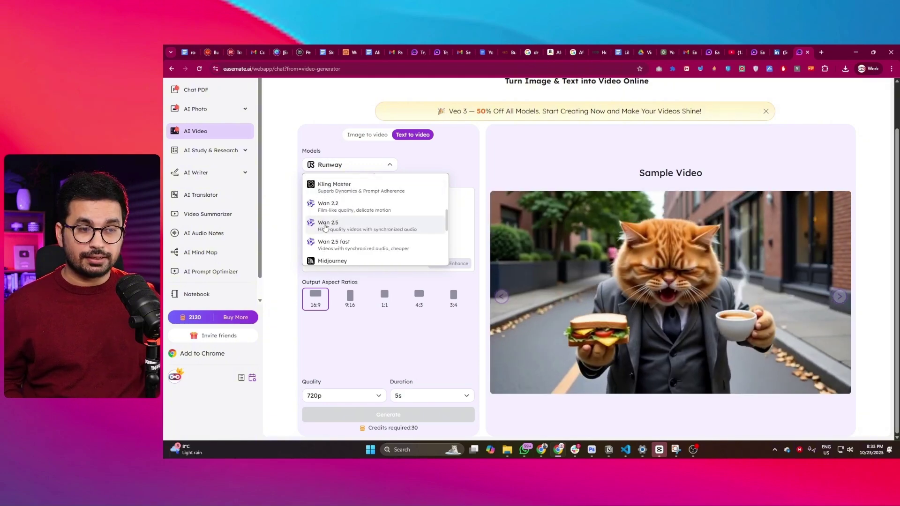
scroll(323, 234, "down", 3)
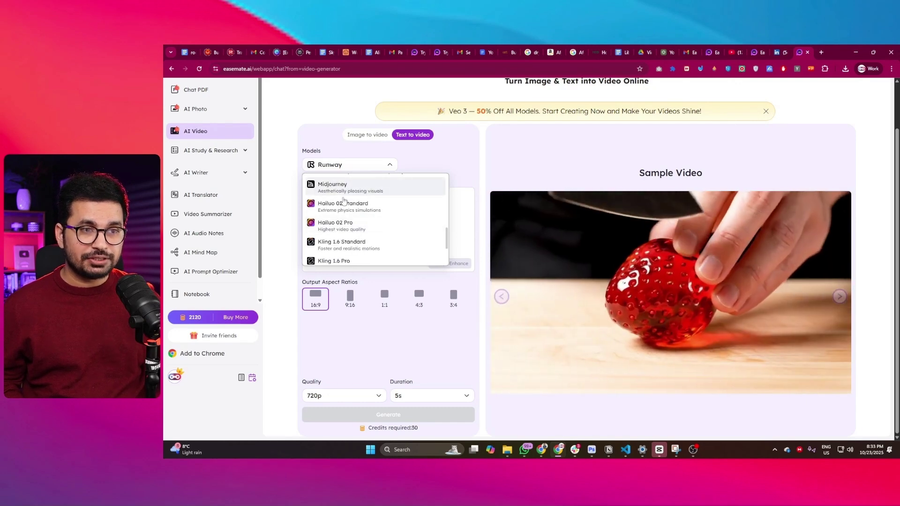
scroll(344, 234, "down", 3)
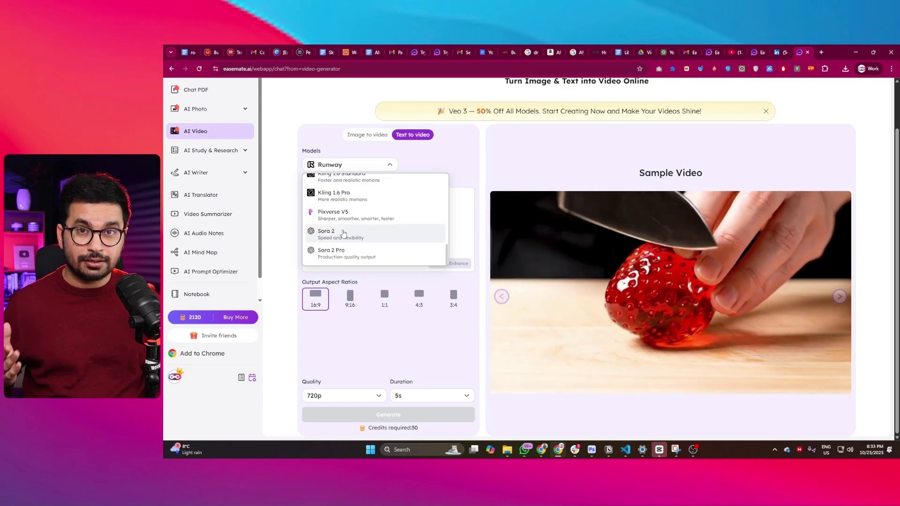
left_click(344, 253)
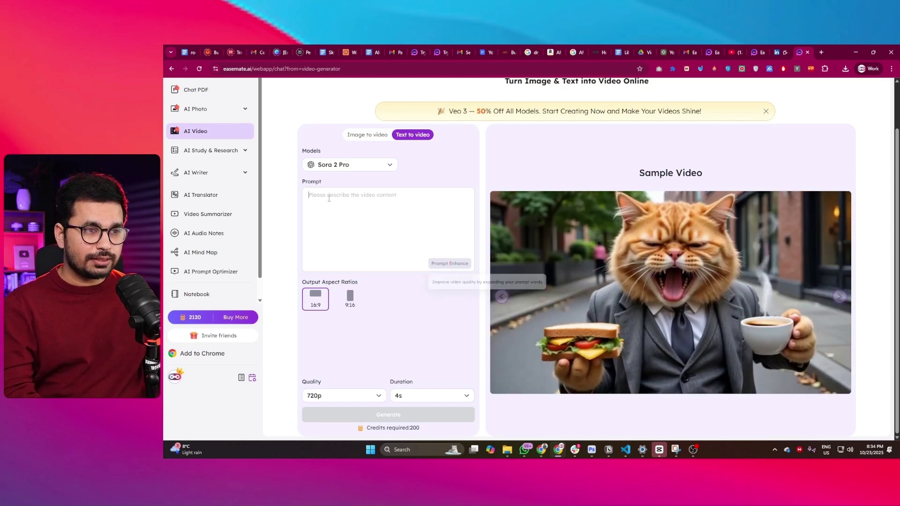
- Enter 'A Child playing with a snake' as the video prompt
left_click(389, 199)
type("Einstein boxing in UFC, Beating Sam altman")
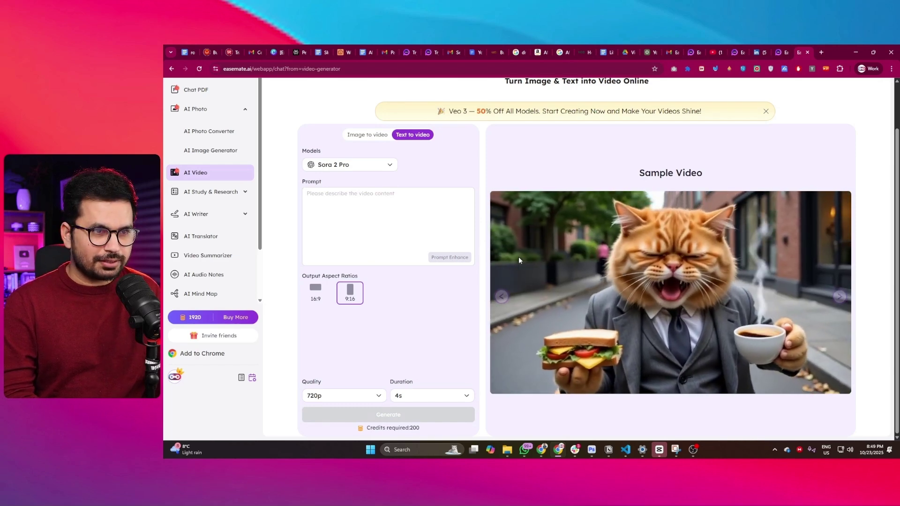
type("A ")
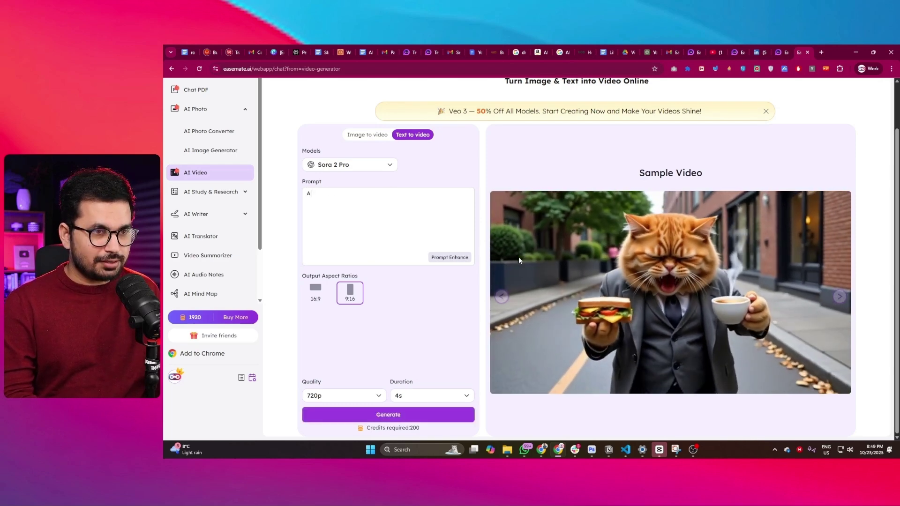
type("Child play")
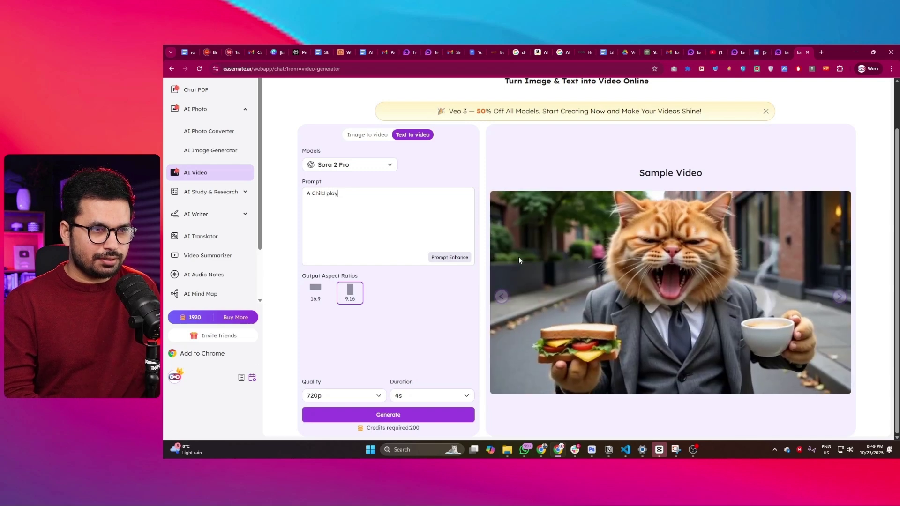
type("ing with a snake")
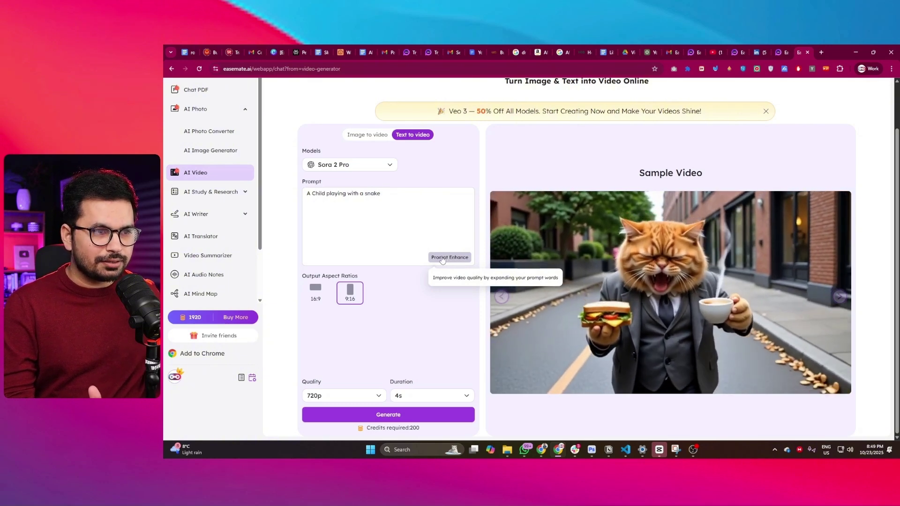
- Use Prompt Enhance to expand it into a detailed grainy colored CCTV scene of the child and coiled snake
left_click(442, 258)
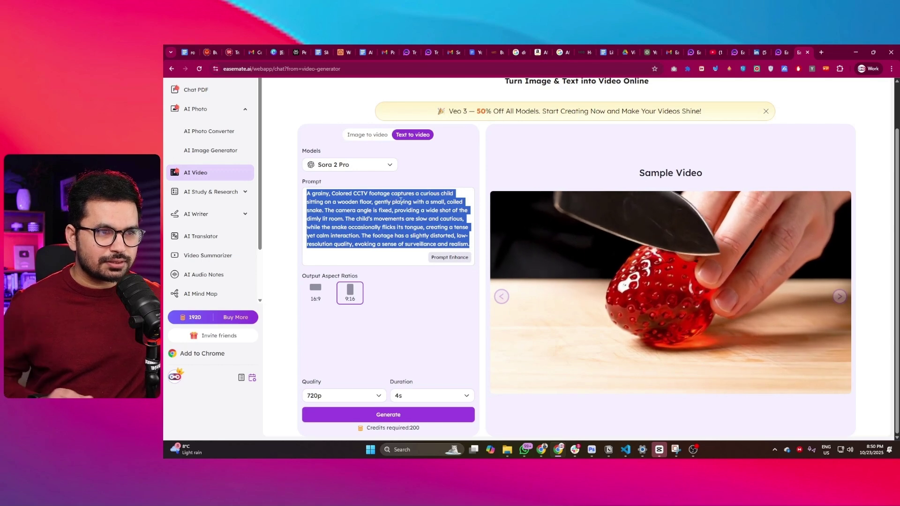
left_click(343, 211)
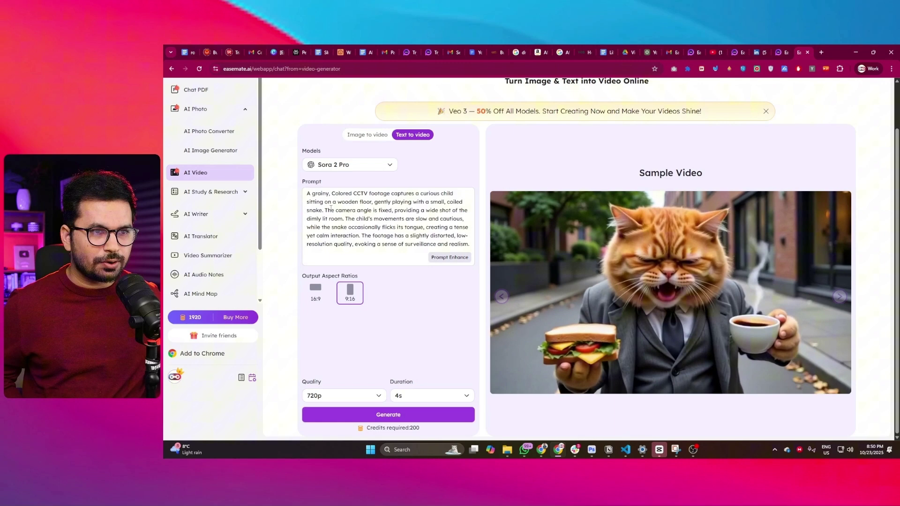
left_click(395, 211)
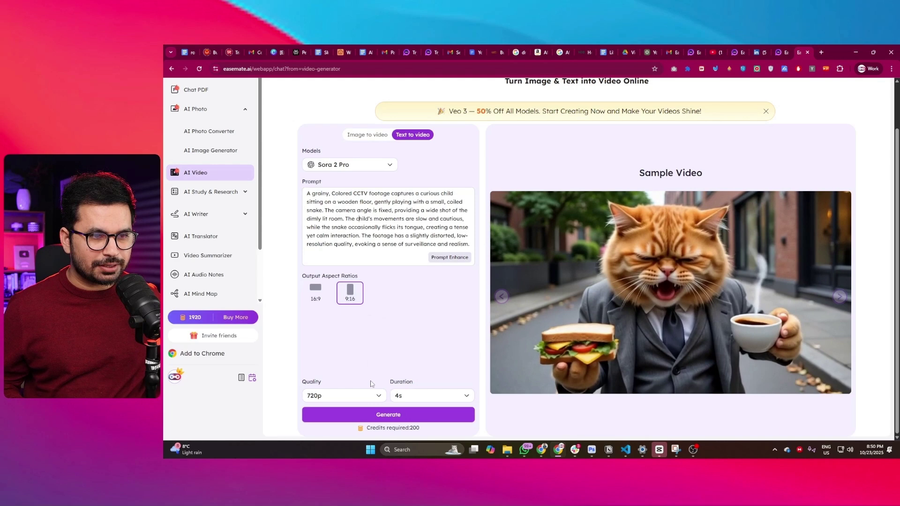
left_click(415, 396)
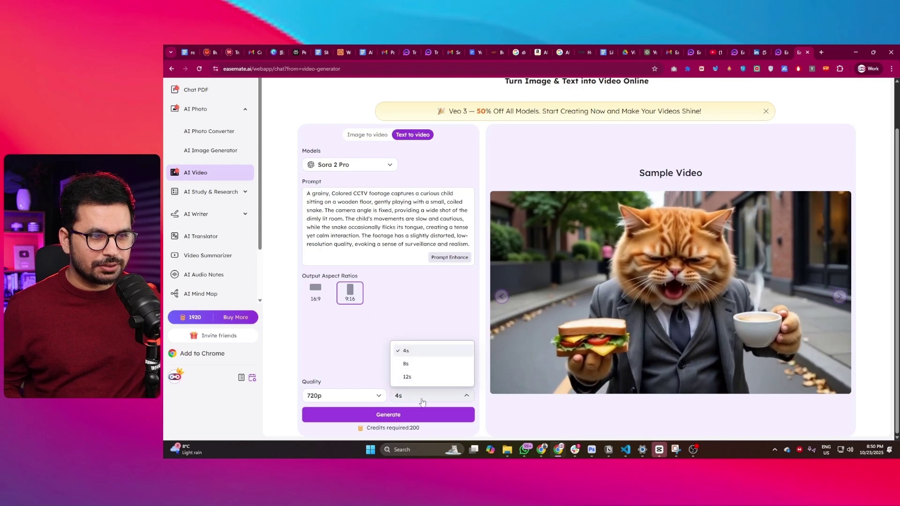
- Set the duration to 12s, generate the child-and-snake clip, and replay it full screen
left_click(418, 378)
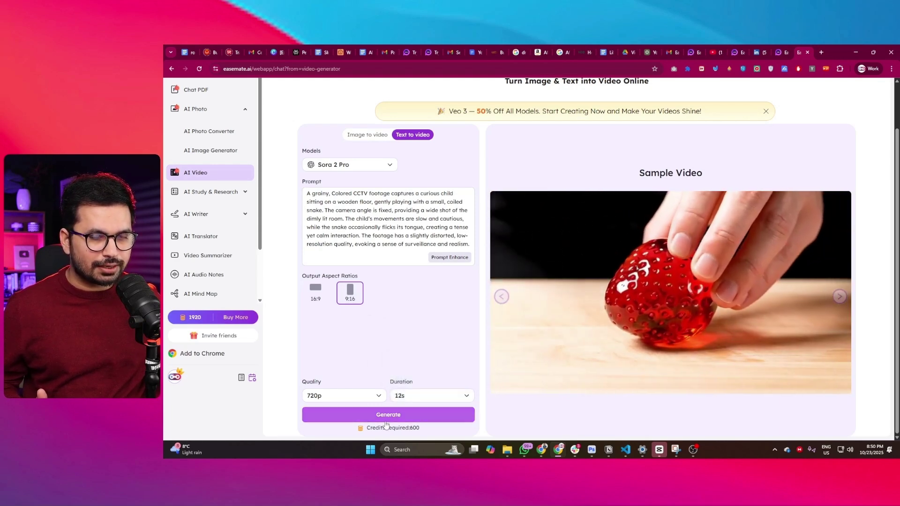
left_click(389, 416)
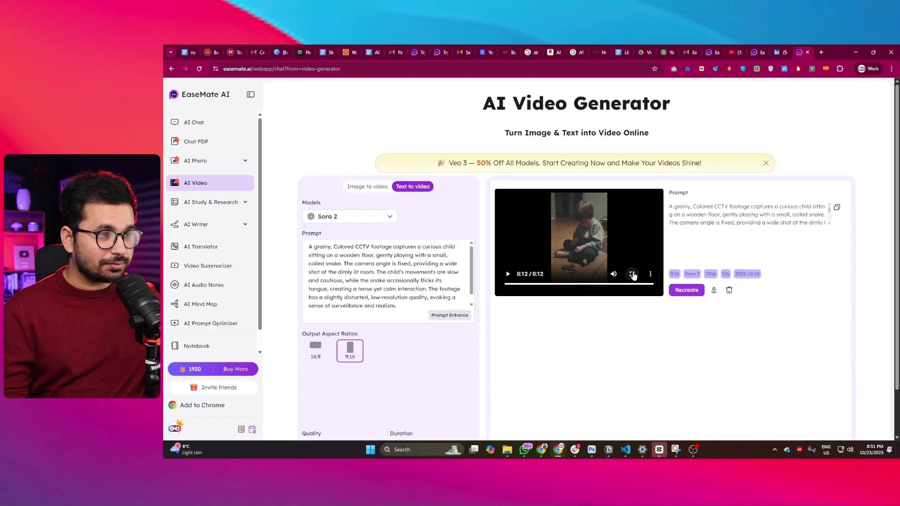
left_click(634, 277)
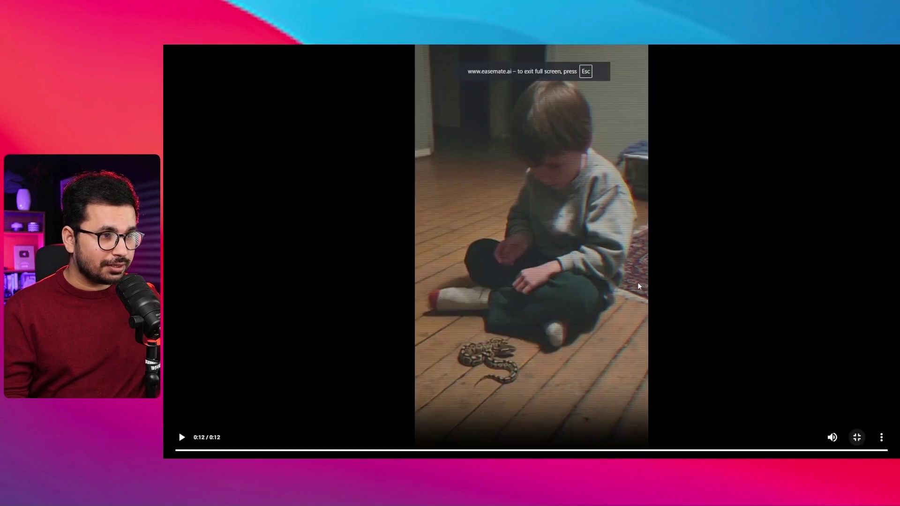
left_click(182, 438)
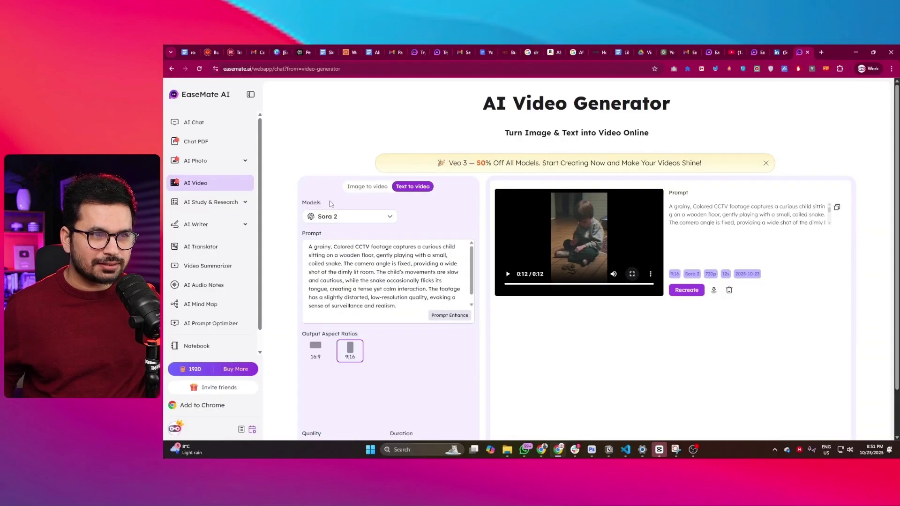
left_click(345, 218)
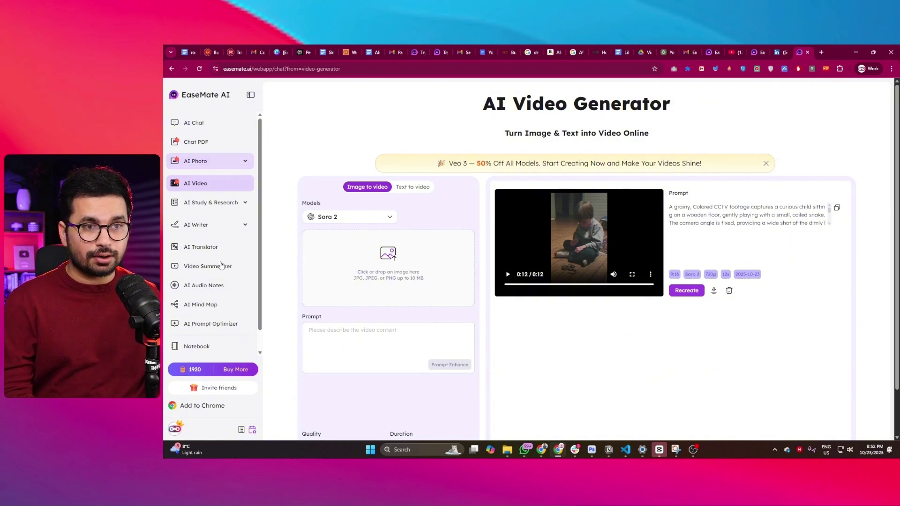
- Switch to AI Chat and view its list of available chat models
left_click(220, 126)
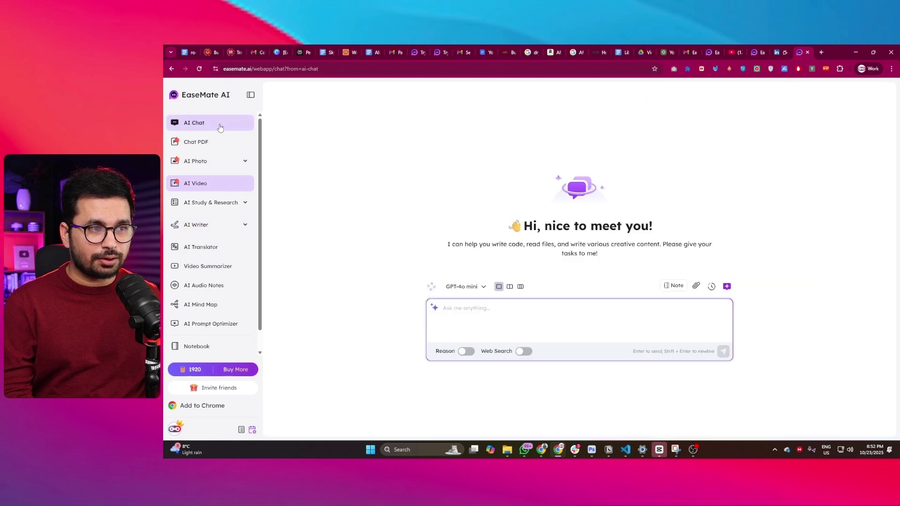
left_click(457, 287)
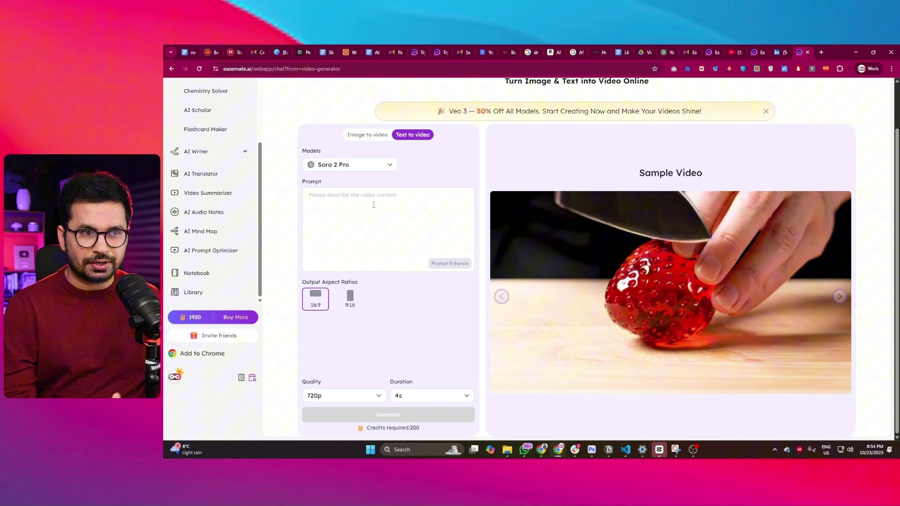
- Paste the emerald dragon-flight prompt, check its Style and Camera lines, and generate at 16:9, 720p, 4s
left_click(374, 204)
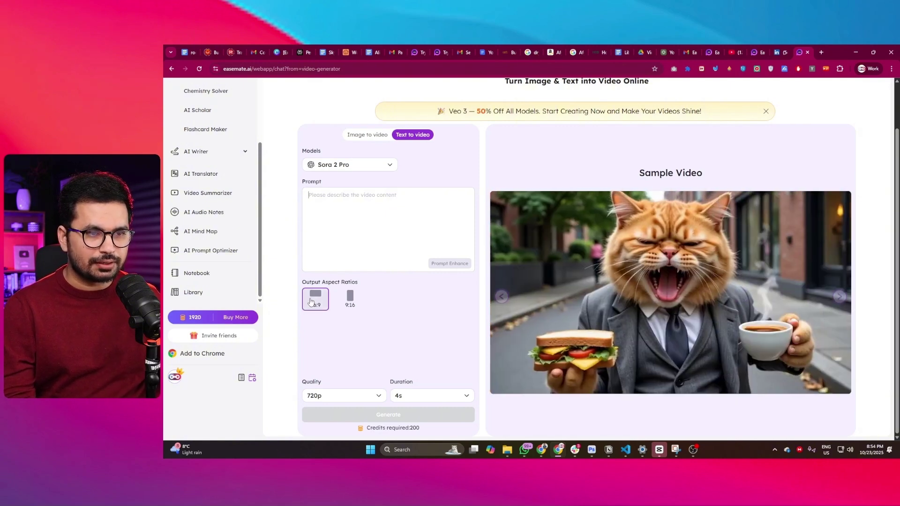
key("ctrl+v")
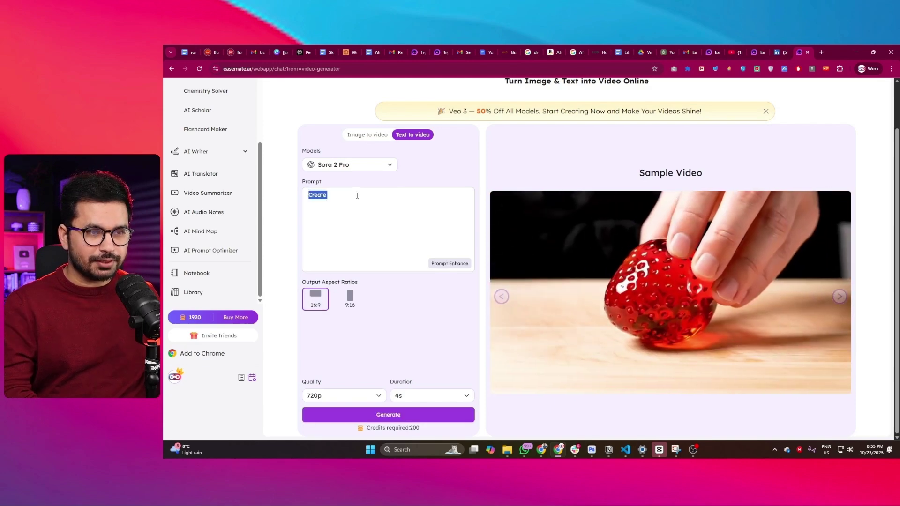
scroll(375, 211, "up", 5)
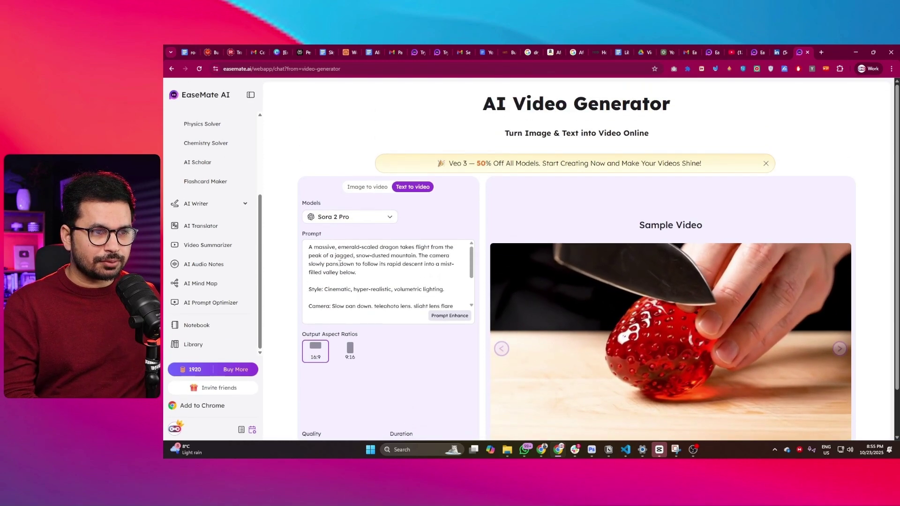
left_click_drag(358, 272, 338, 264)
scroll(443, 318, "down", 1)
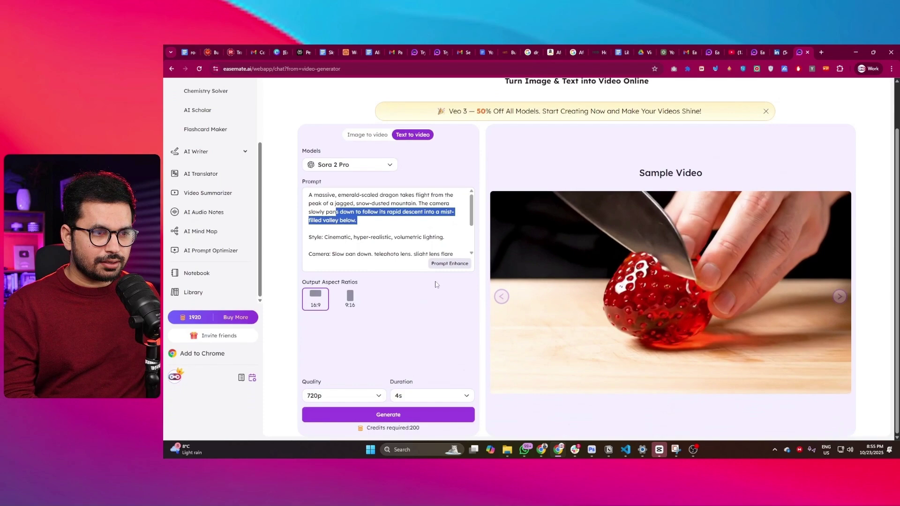
left_click(443, 265)
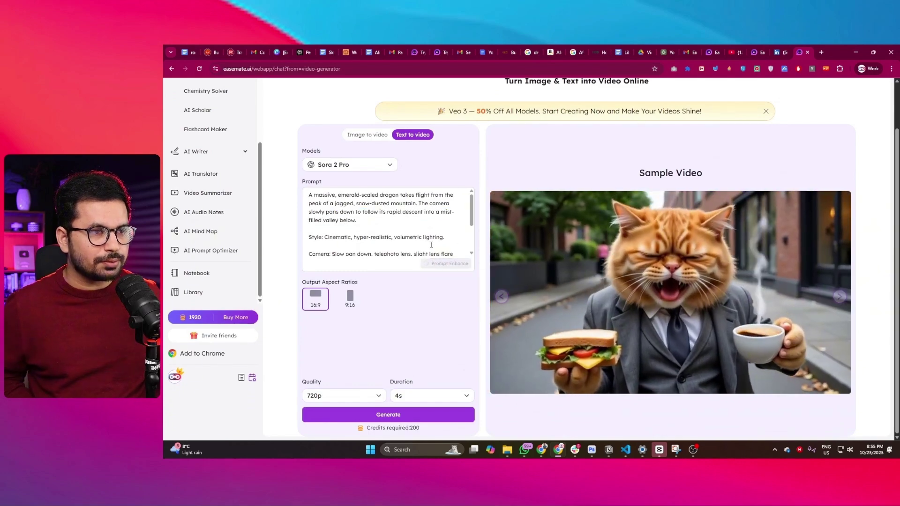
scroll(422, 234, "down", 1)
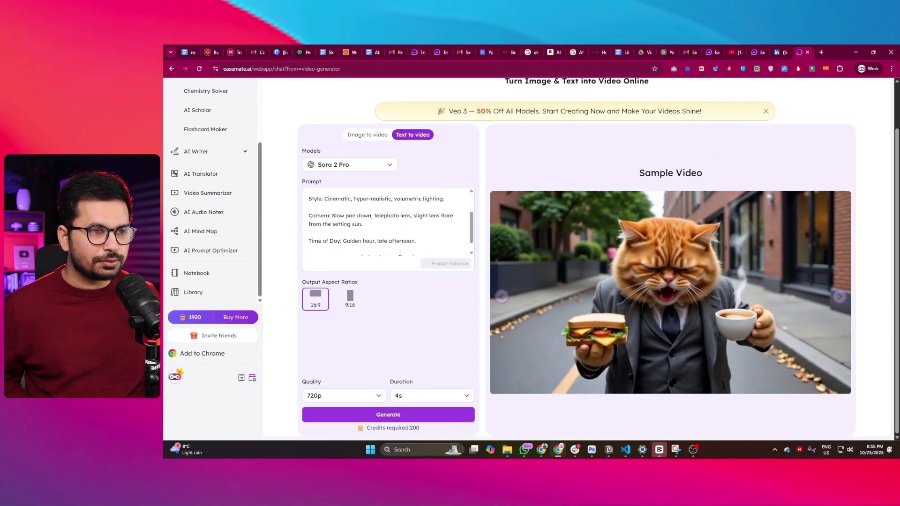
left_click(388, 415)
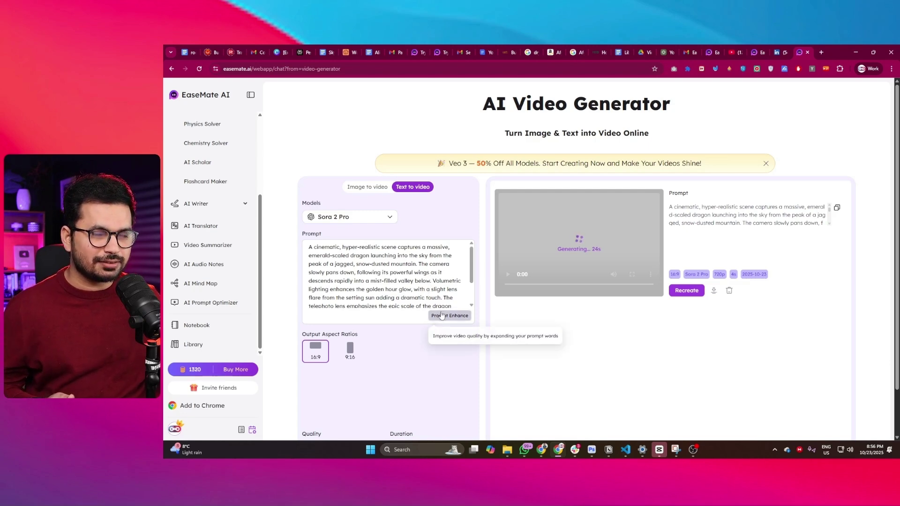
- Watch the finished 4-second dragon clip full screen, playing it and replaying it once
scroll(439, 289, "down", 2)
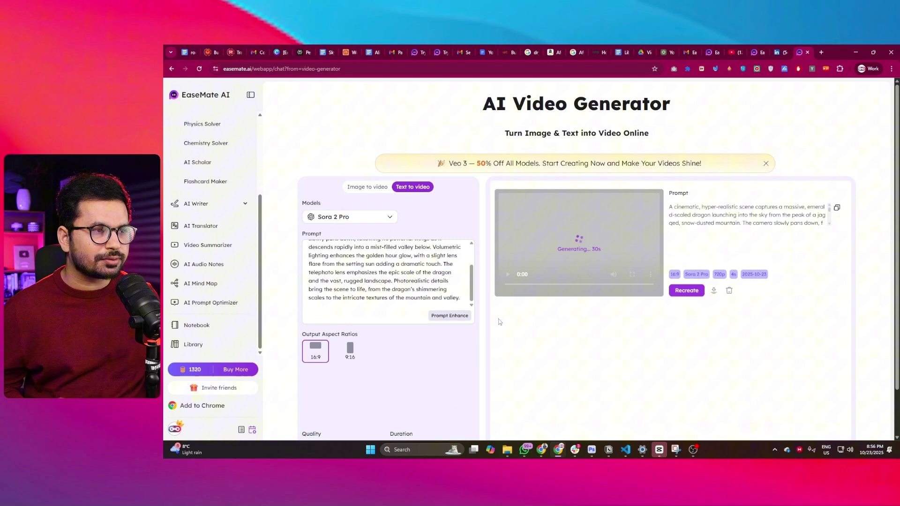
left_click(632, 274)
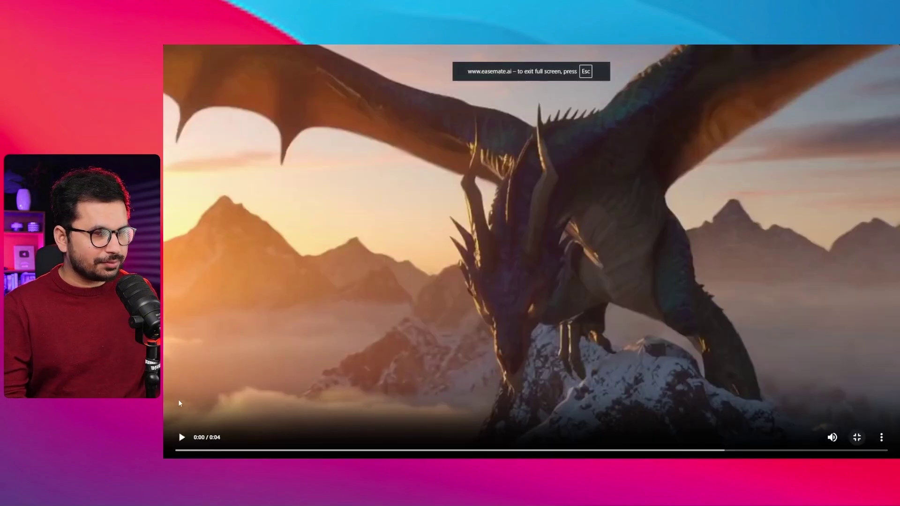
left_click(181, 438)
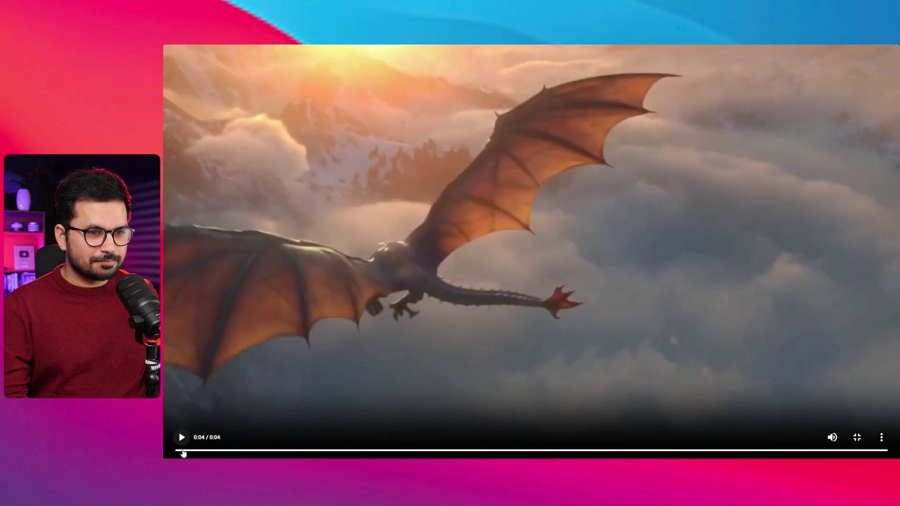
left_click(181, 438)
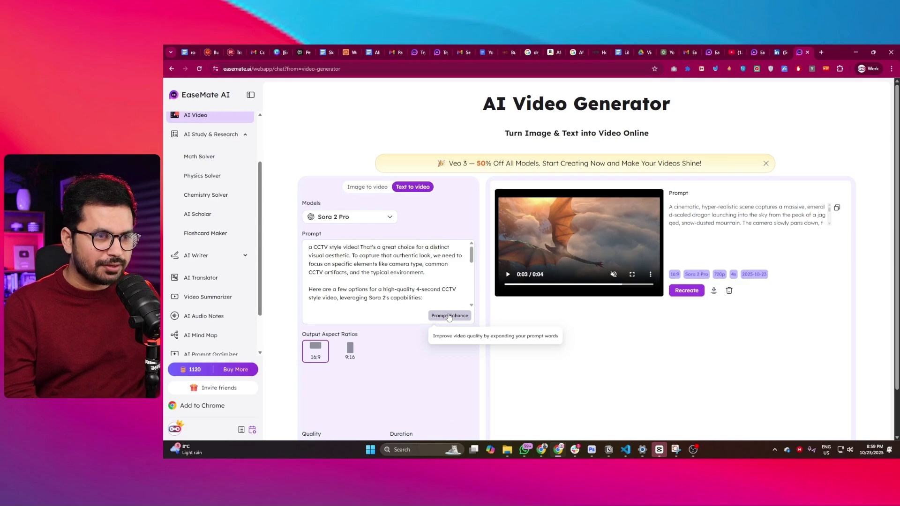
- Enhance the CCTV prompt and check the CCTV prompts in the Gemini chat
left_click(448, 317)
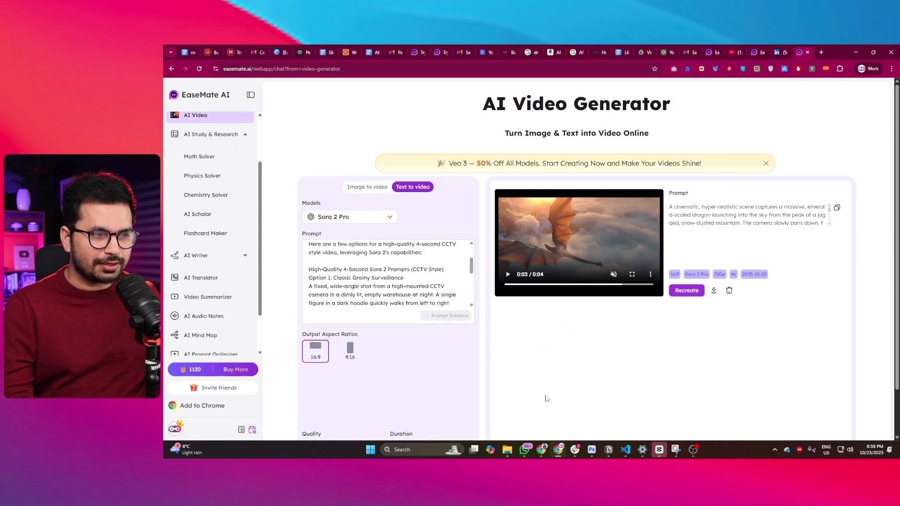
left_click(534, 406)
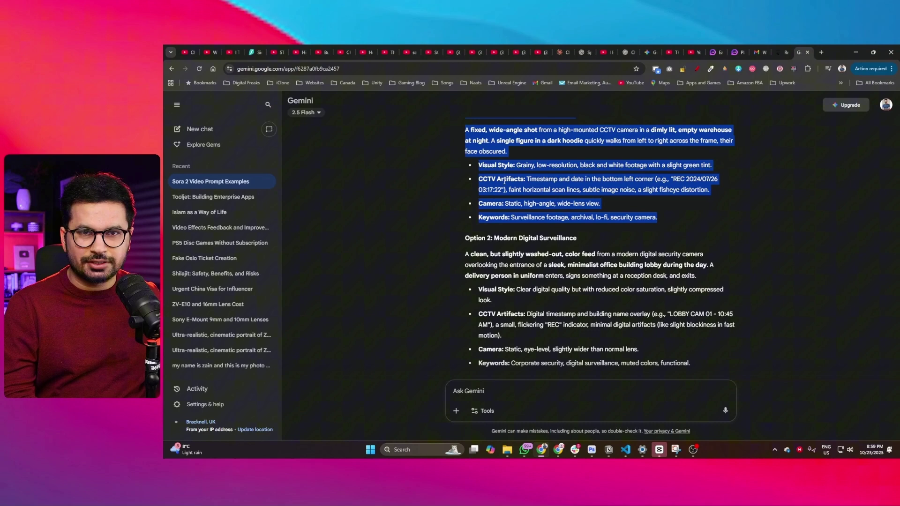
key("alt+Tab")
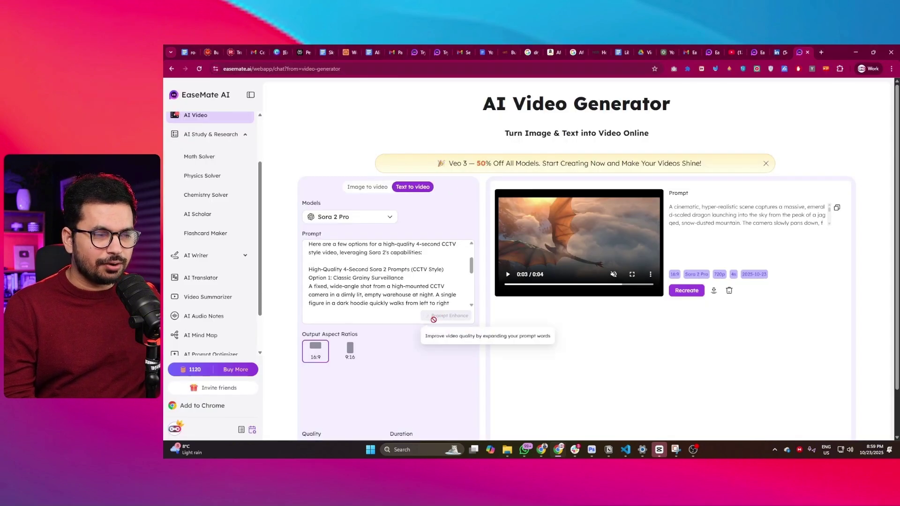
- Set the clip to 9:16 and 8 seconds, then generate the parking-garage CCTV video
left_click(350, 349)
scroll(350, 263, "down", 5)
left_click(407, 397)
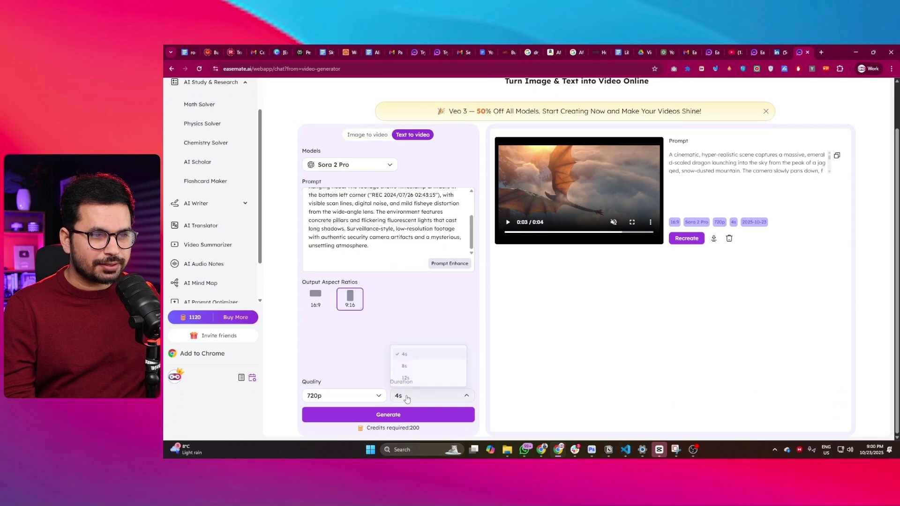
left_click(415, 365)
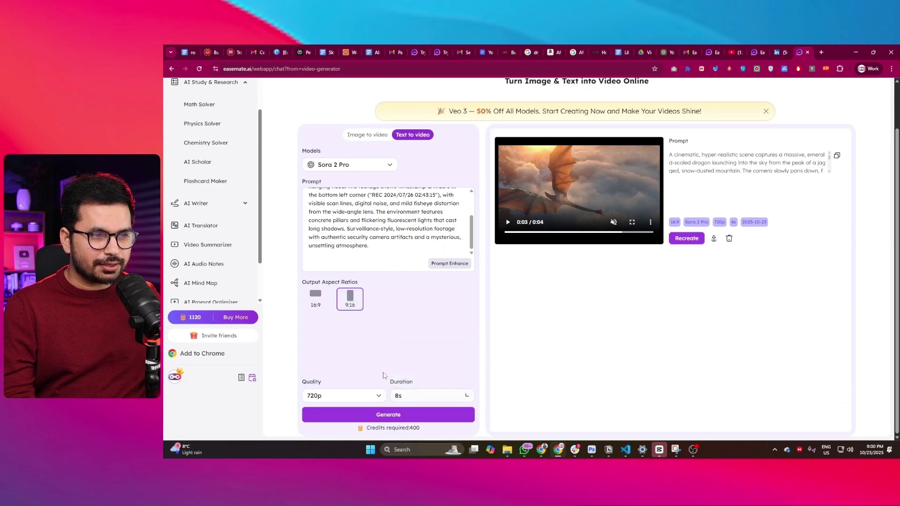
left_click(396, 394)
left_click(364, 415)
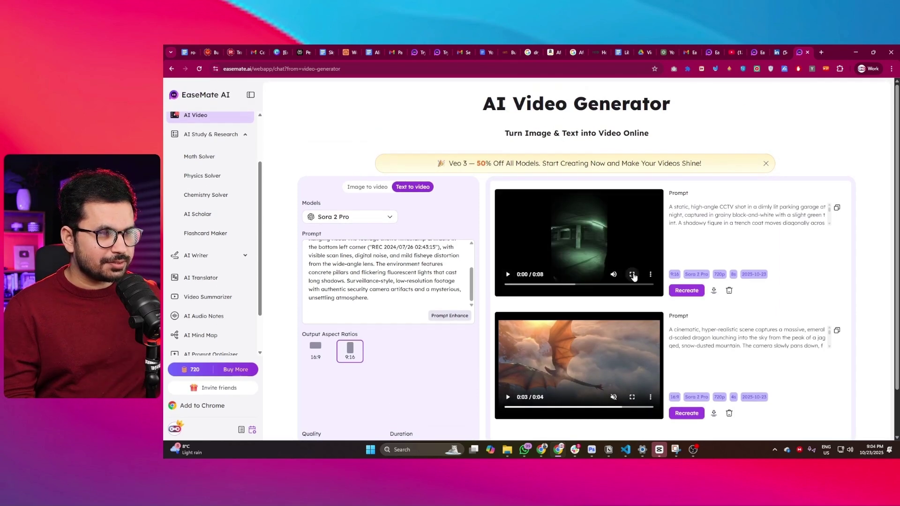
- Play the 8-second CCTV parking-garage clip muted in full screen and pause it at 0:05
left_click(632, 275)
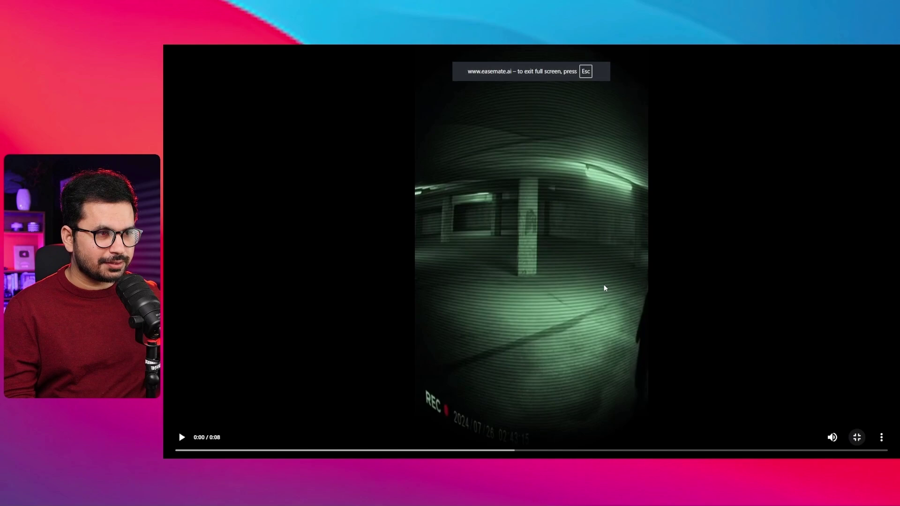
left_click(831, 437)
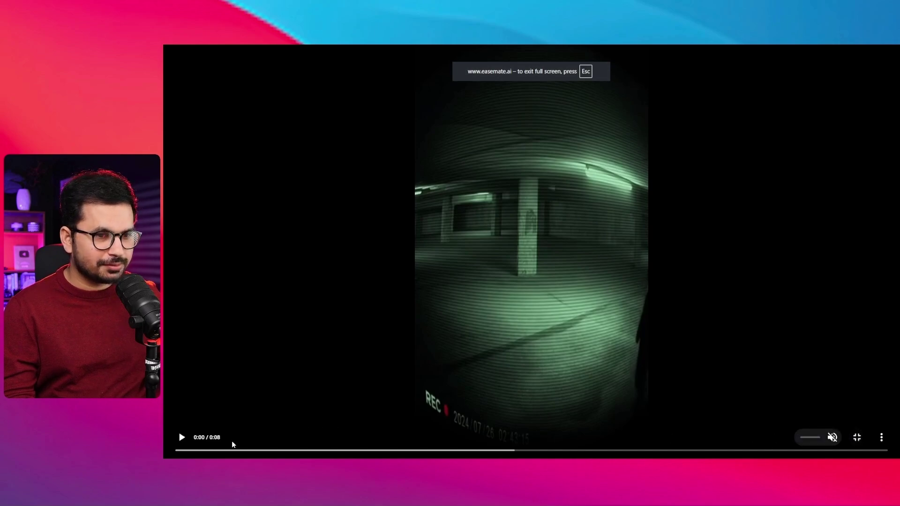
left_click(182, 438)
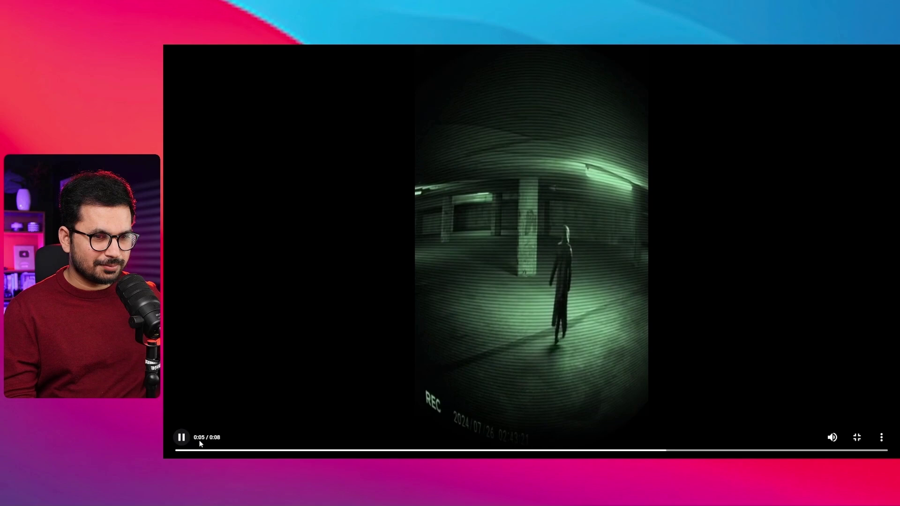
left_click(283, 440)
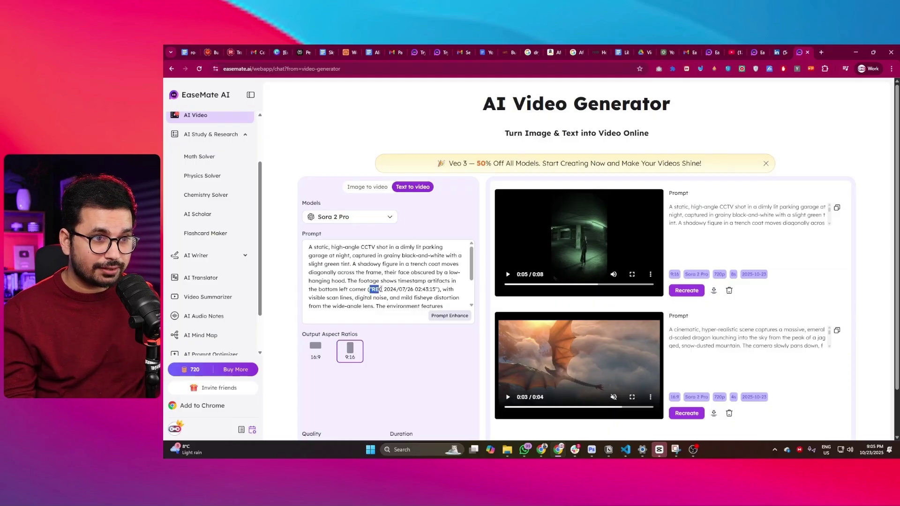
left_click_drag(397, 290, 426, 289)
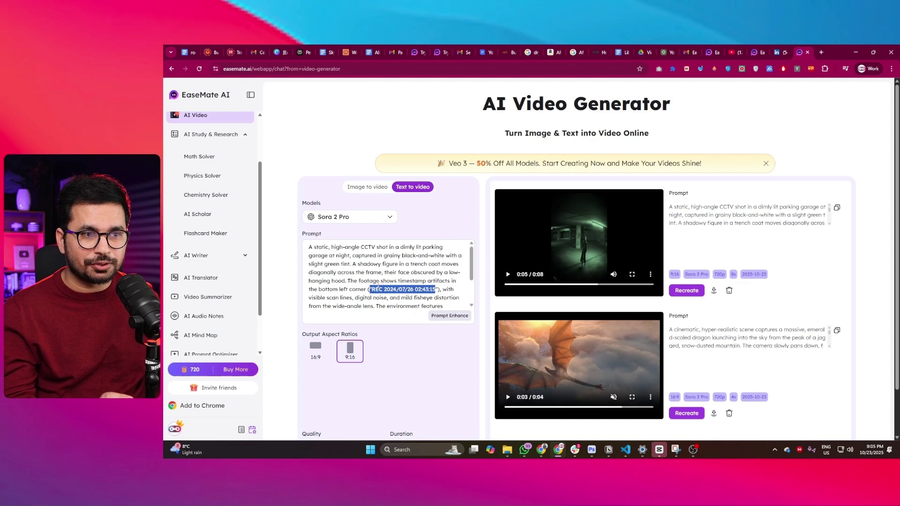
left_click(374, 284)
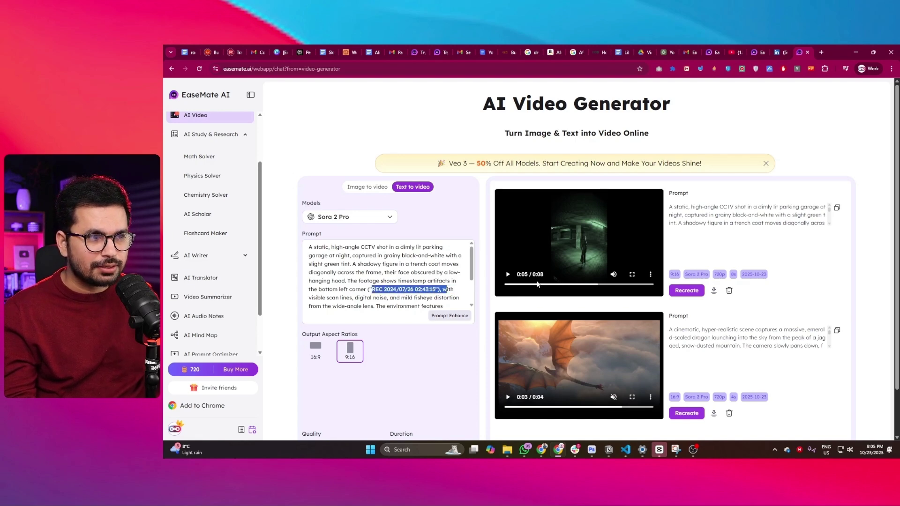
left_click(632, 274)
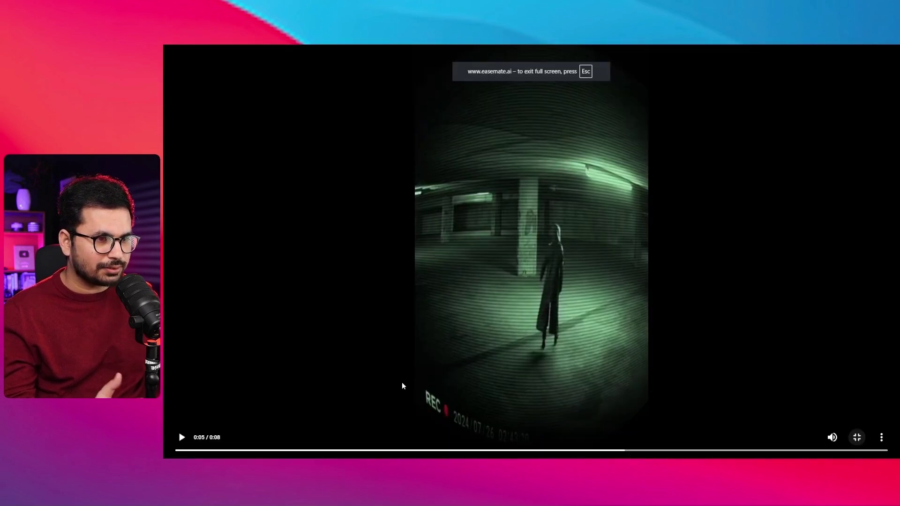
left_click(856, 438)
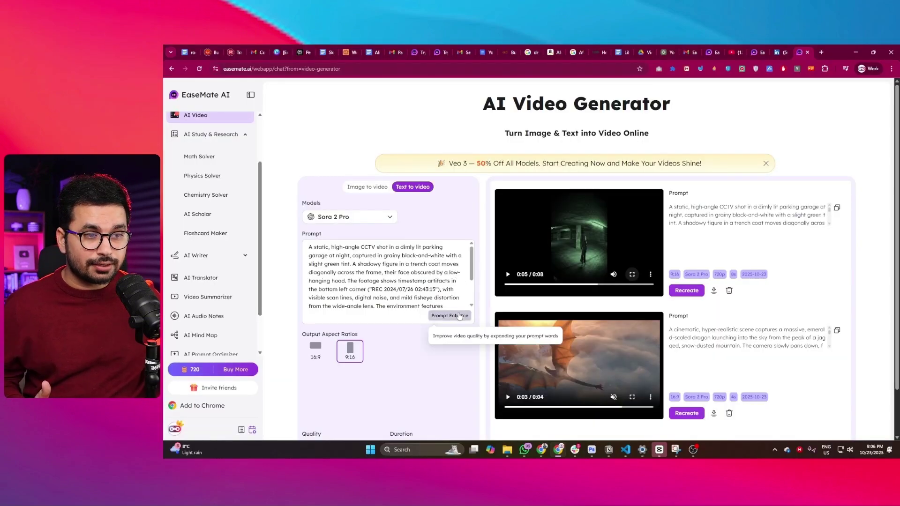
scroll(428, 299, "down", 2)
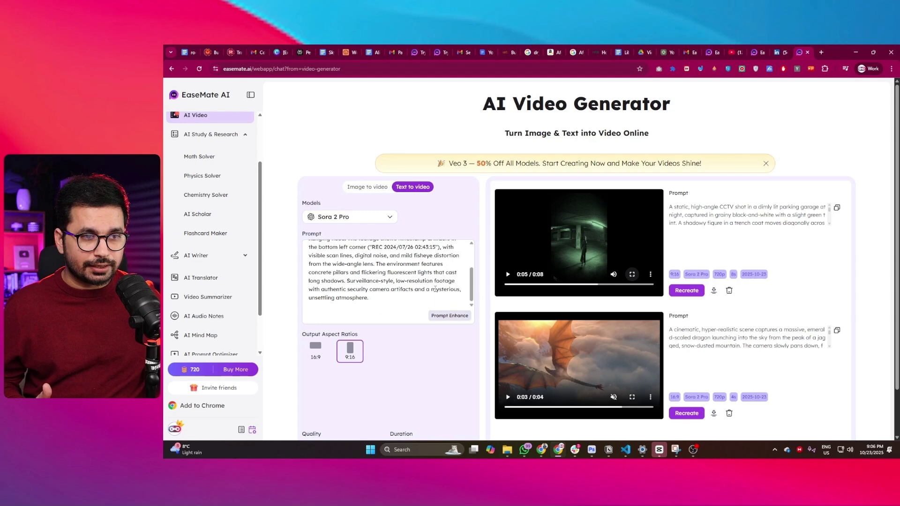